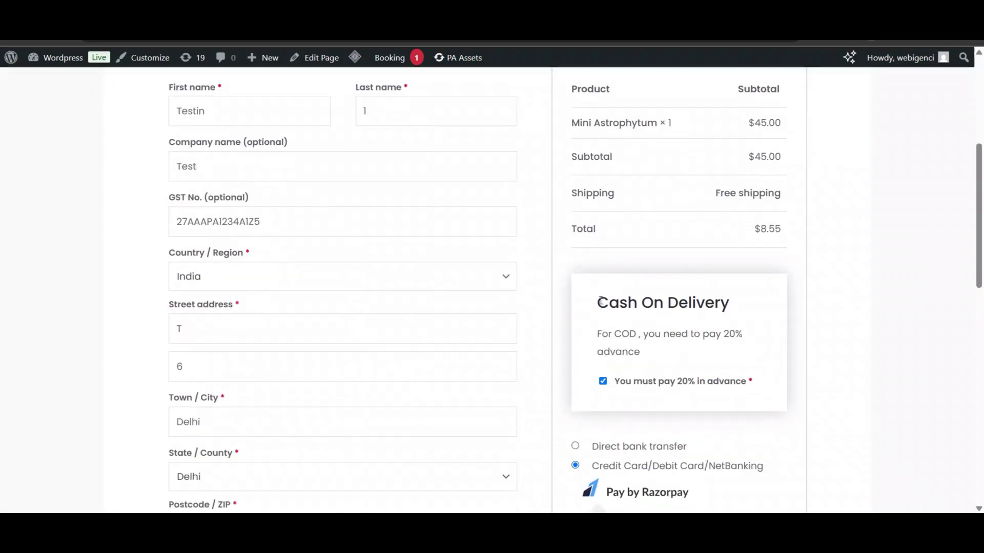
Step: Highlight the Cash On Delivery heading and description on the checkout page and review the $8.55 total
left_click_drag(599, 301, 702, 328)
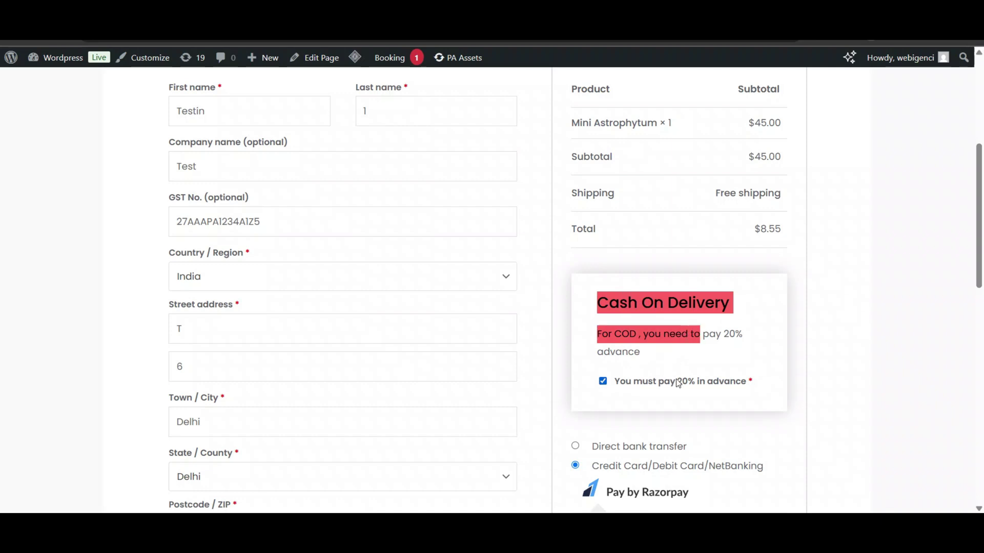
scroll(687, 381, "down", 1)
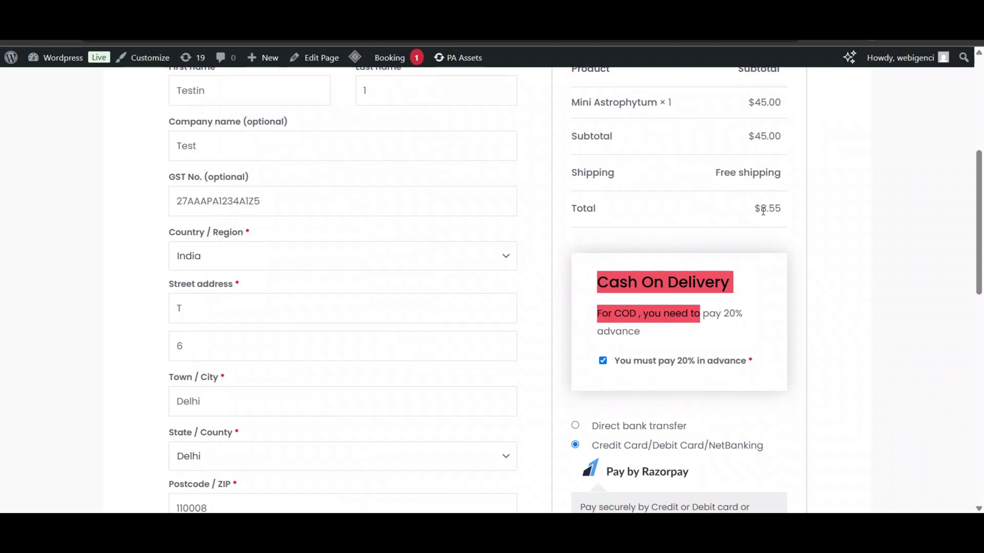
scroll(763, 211, "down", 3)
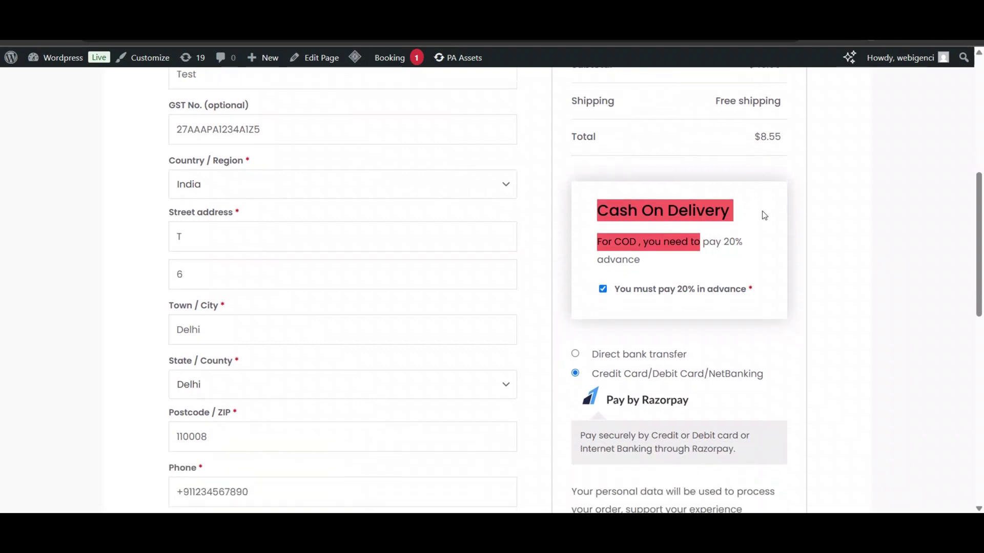
scroll(764, 215, "up", 3)
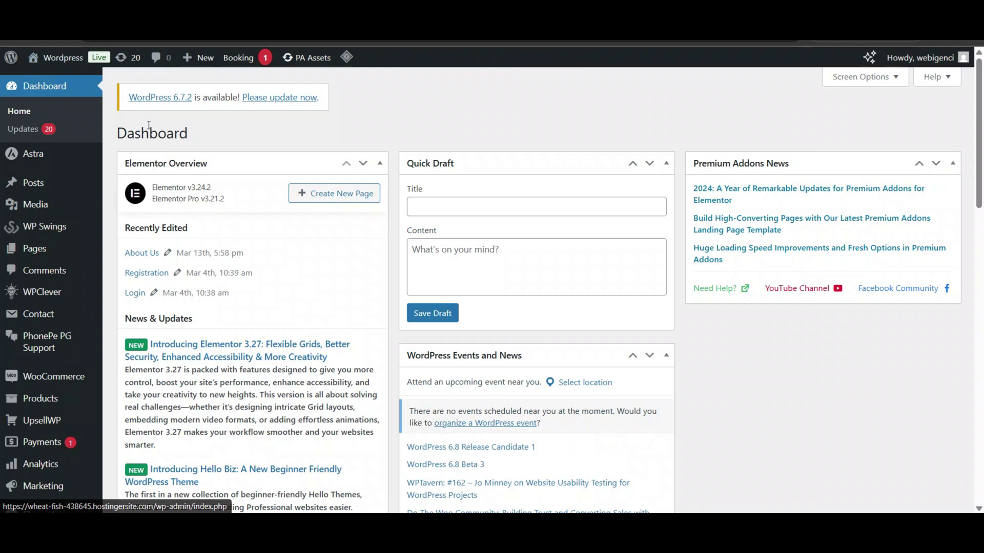
Step: Go to the Plugins Add New Plugin page
scroll(31, 300, "down", 5)
scroll(31, 299, "down", 4)
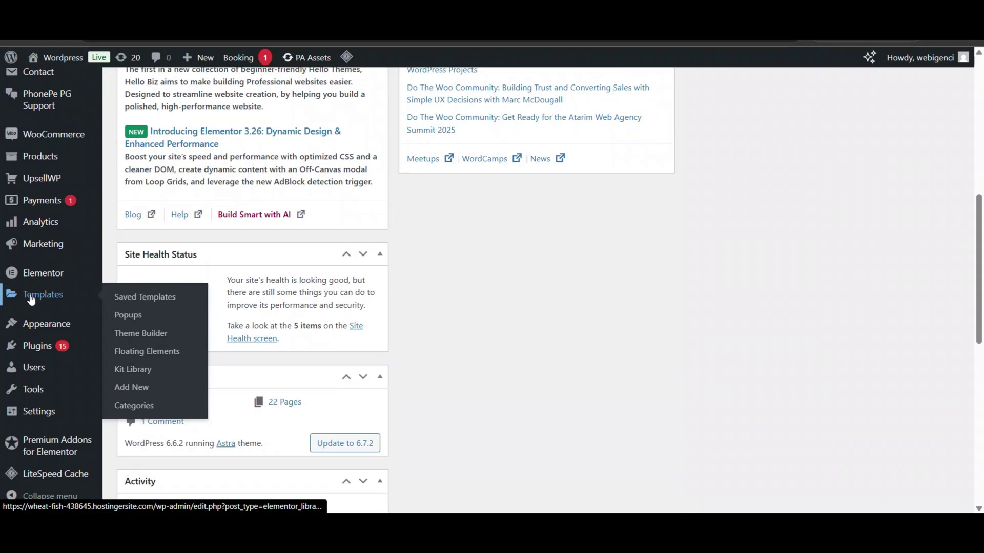
mouse_move(31, 345)
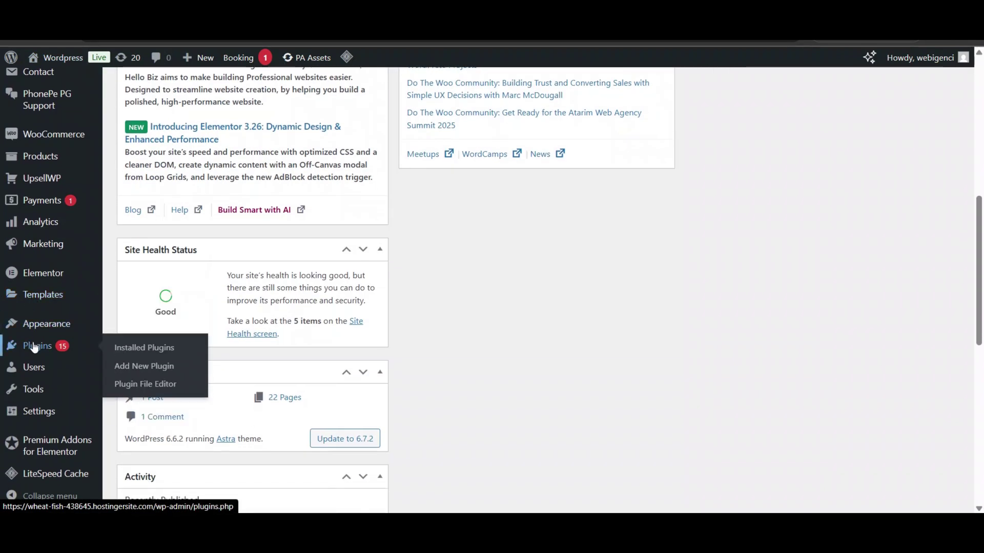
left_click(130, 370)
Step: Search for and install the Advanced Conditional COD Payment System plugin
scroll(491, 225, "down", 1)
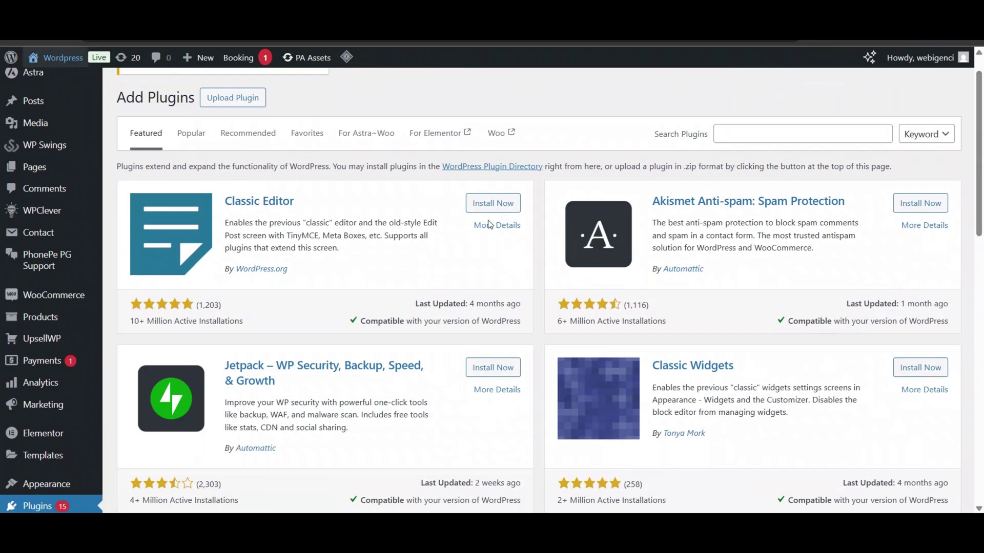
left_click(752, 132)
type("Advanced Conditional COD Payment System")
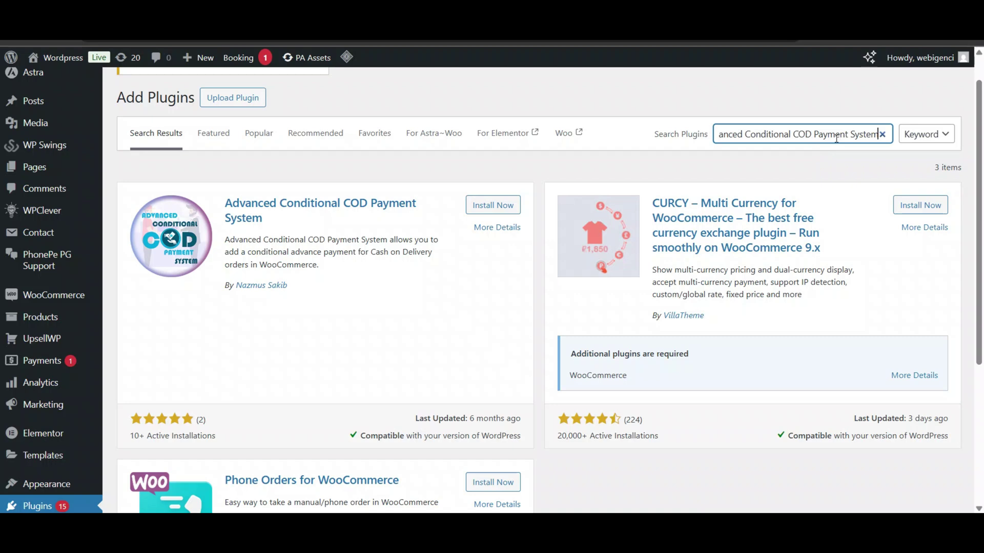
left_click(490, 204)
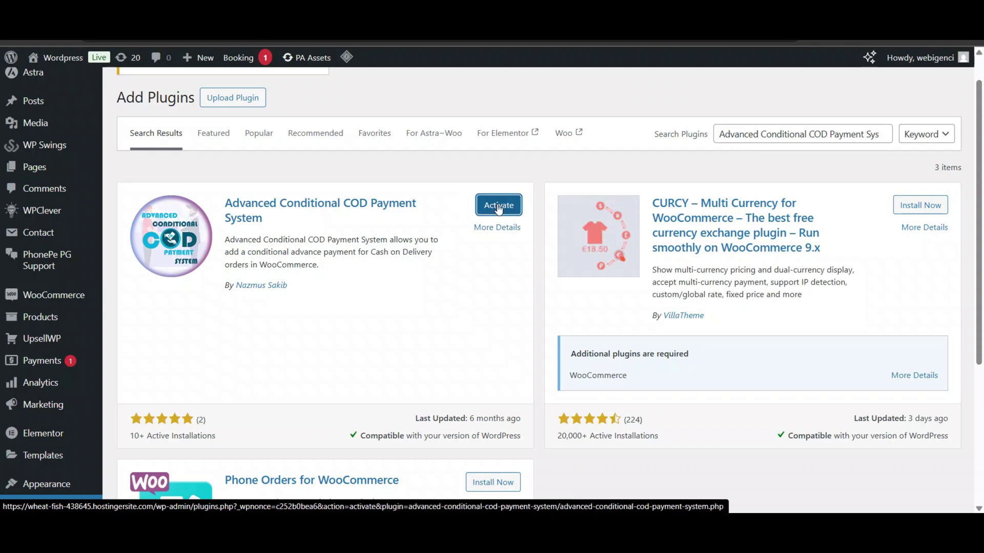
Step: Activate the COD plugin and open the Advance Conditional COD Payment settings
left_click(499, 205)
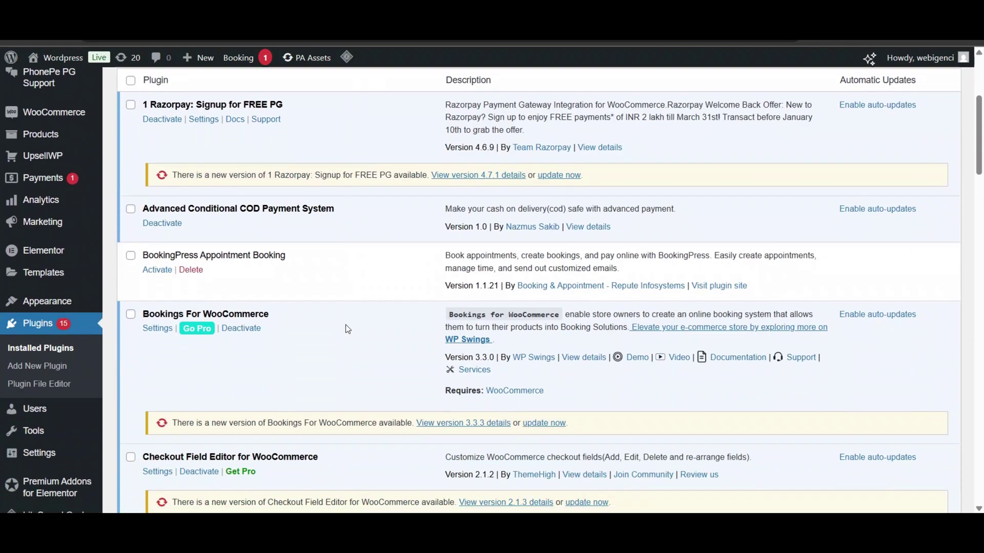
scroll(111, 400, "up", 2)
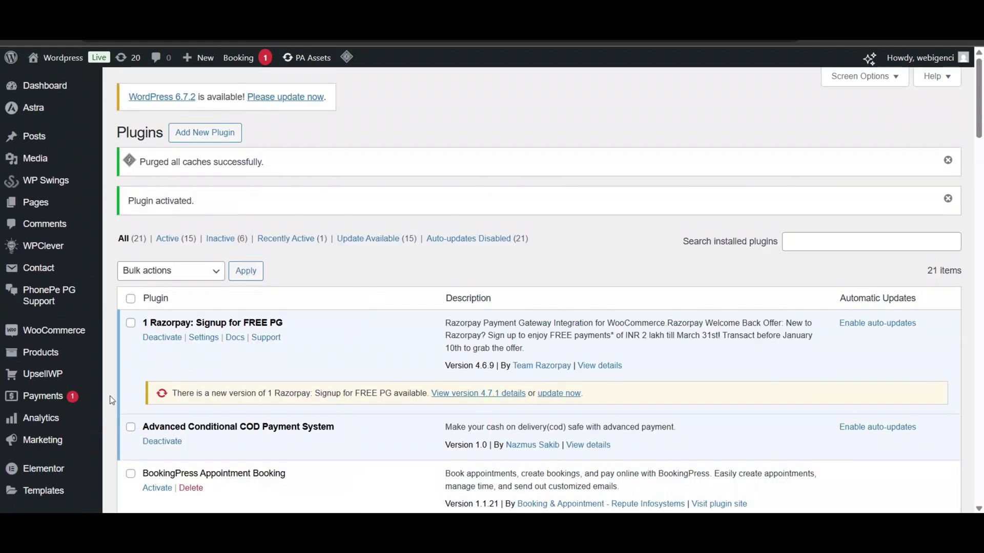
mouse_move(65, 338)
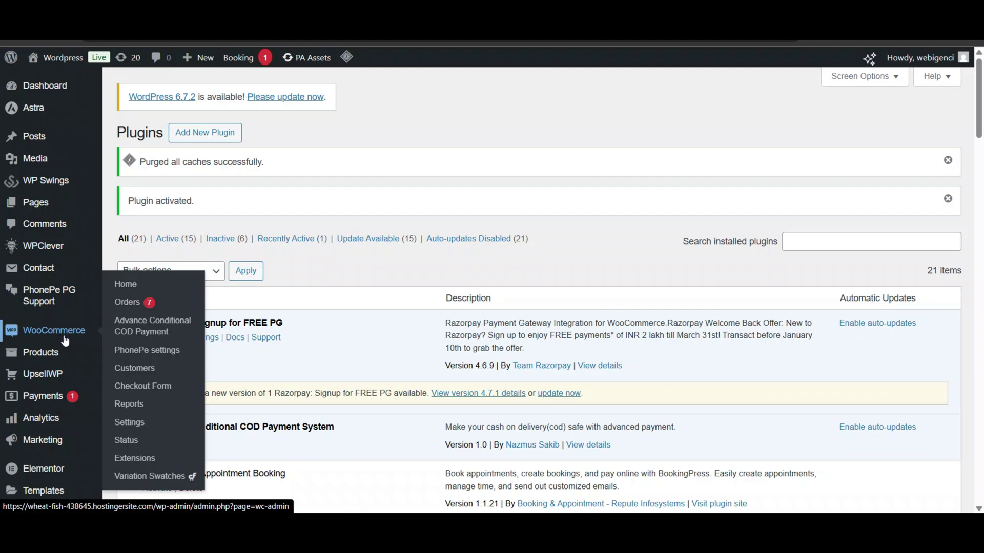
left_click(152, 334)
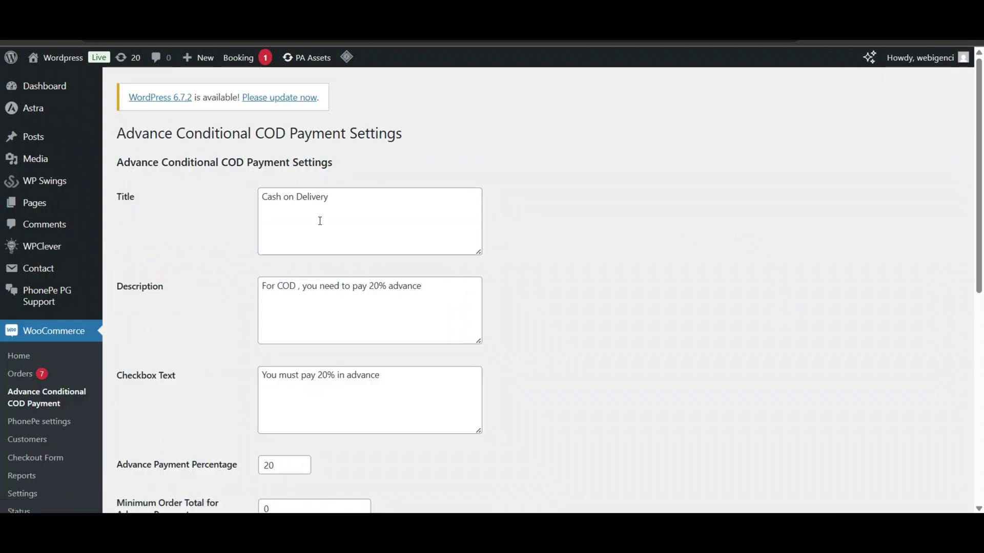
Step: Replace the payment title with 'Cash On Delivery'
left_click(329, 221)
key("ctrl+a")
key("BackSpace")
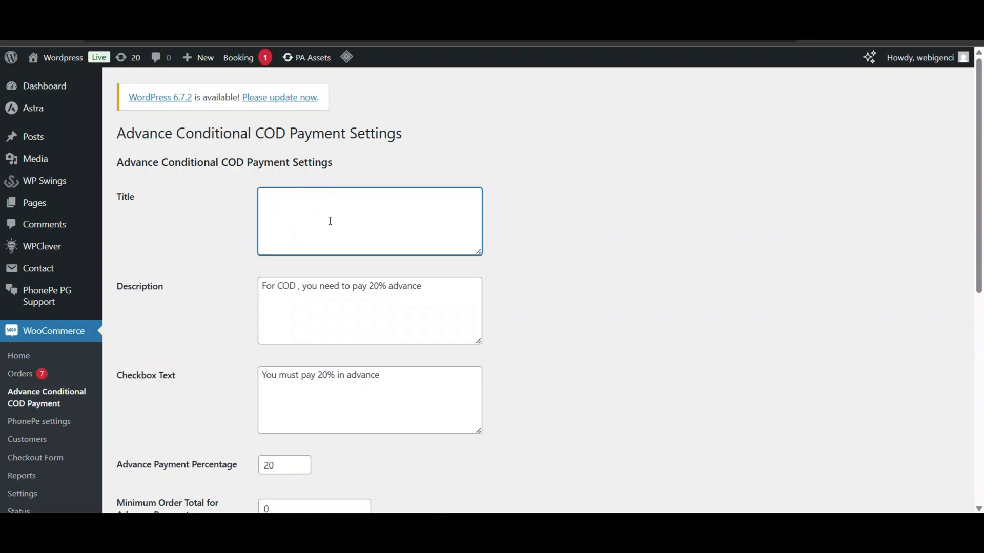
left_click(341, 303)
left_click(302, 246)
type("Cash On Delivery")
Step: Edit the description and checkbox text to reflect the 20% advance payment
left_click(327, 343)
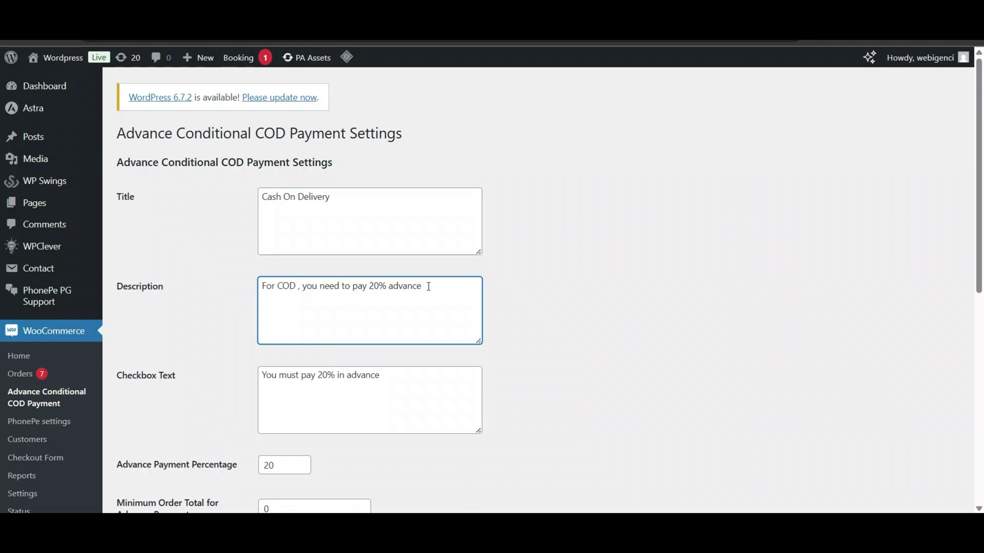
left_click(402, 371)
left_click(291, 285)
left_click(316, 404)
left_click(315, 337)
scroll(314, 336, "down", 1)
left_click(318, 317)
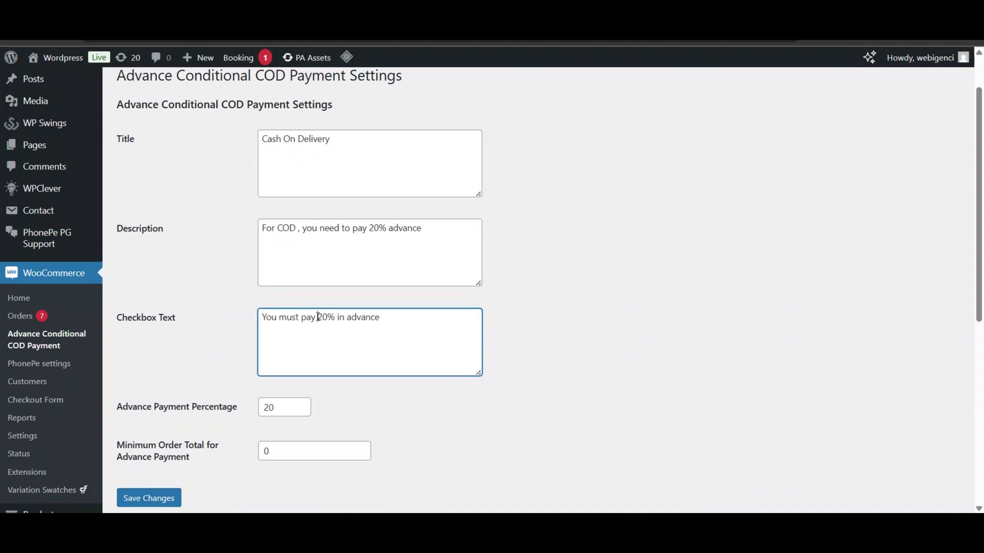
scroll(311, 339, "down", 1)
scroll(310, 340, "down", 1)
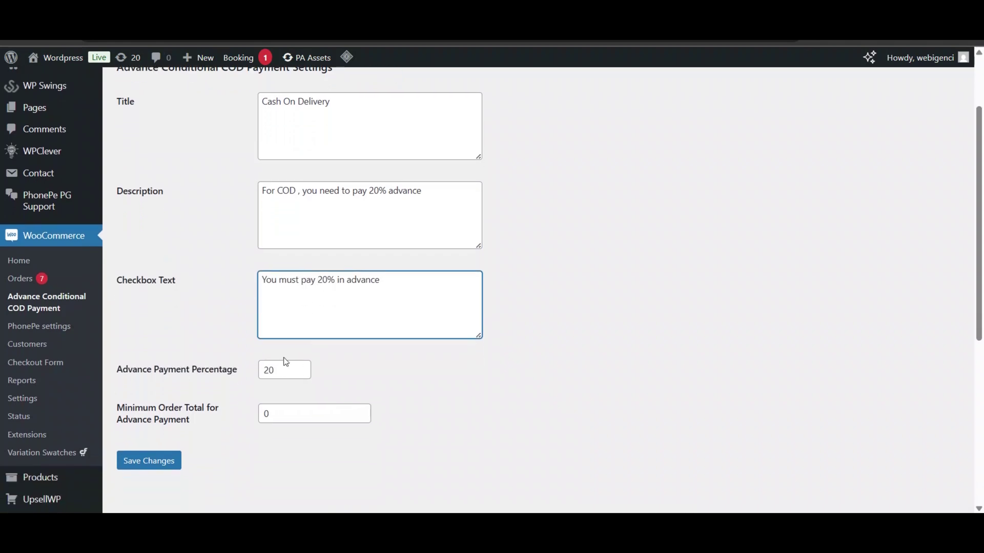
Step: Lower the advance payment percentage to 19 and highlight the Minimum Order Total setting
left_click(273, 373)
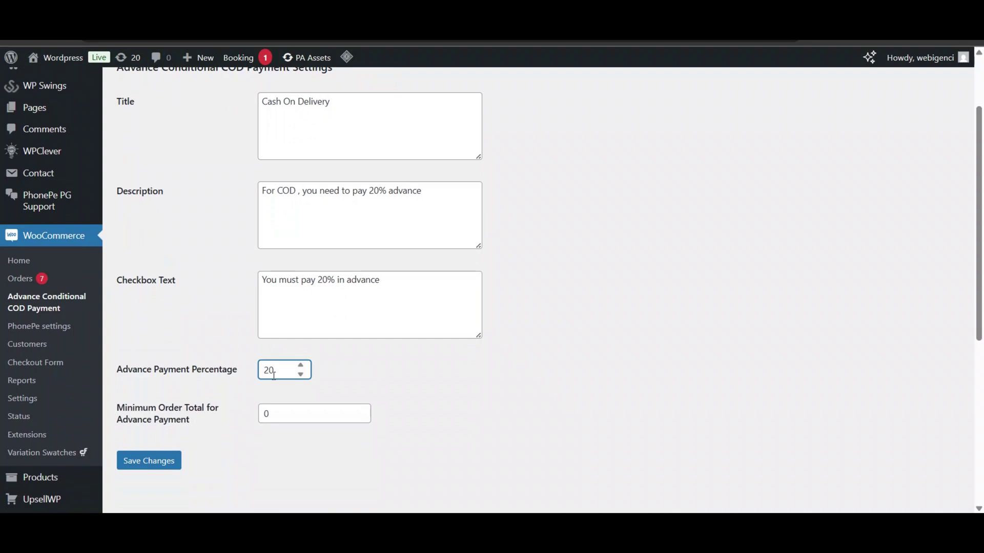
scroll(273, 375, "down", 1)
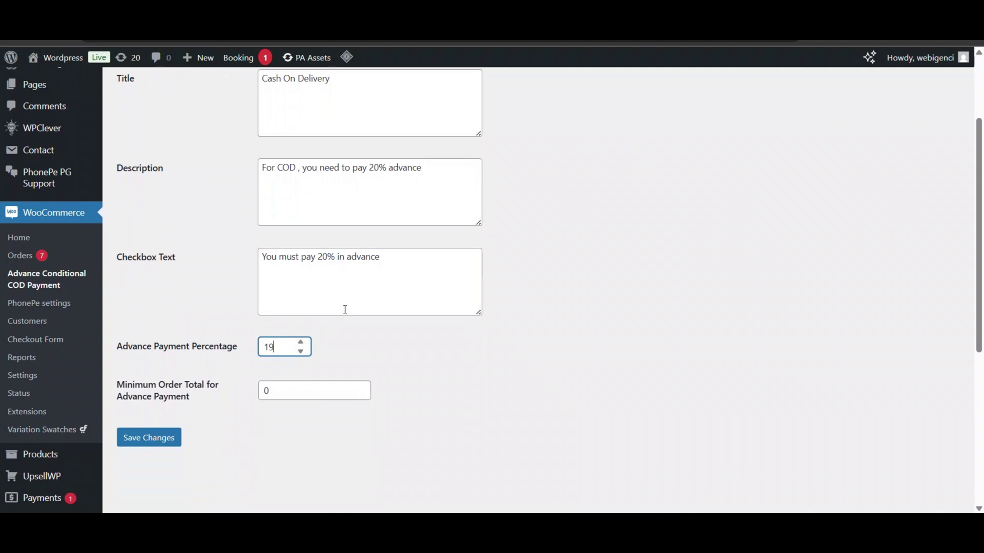
left_click_drag(122, 381, 214, 399)
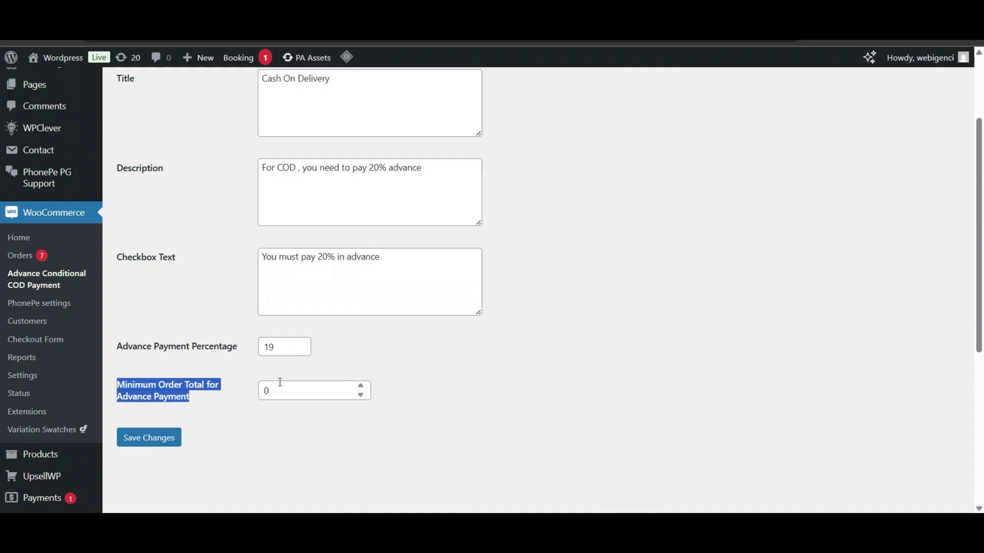
Step: Review the title, description and checkbox text, then save the COD payment settings
scroll(286, 373, "up", 3)
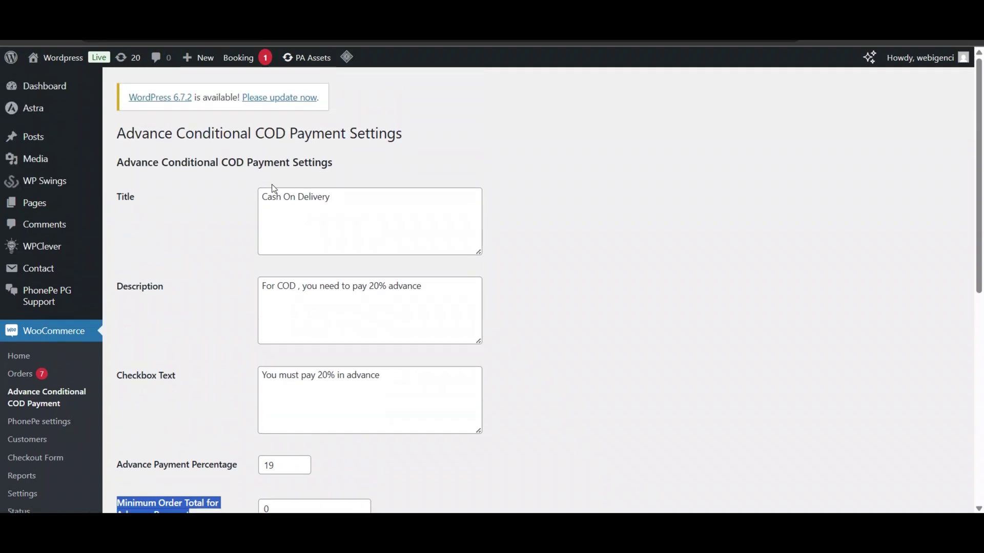
left_click(330, 232)
left_click(331, 311)
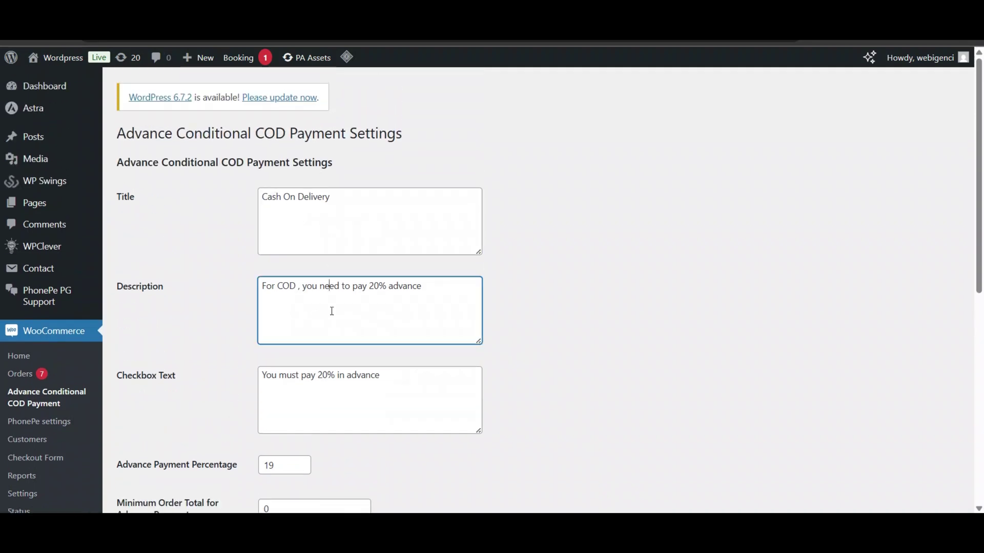
left_click(340, 384)
scroll(340, 385, "down", 4)
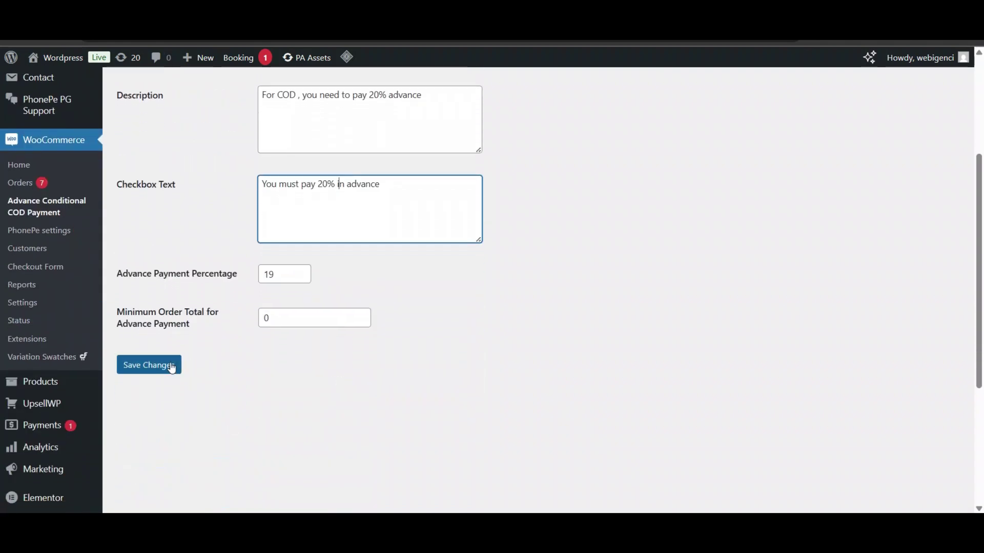
left_click(171, 367)
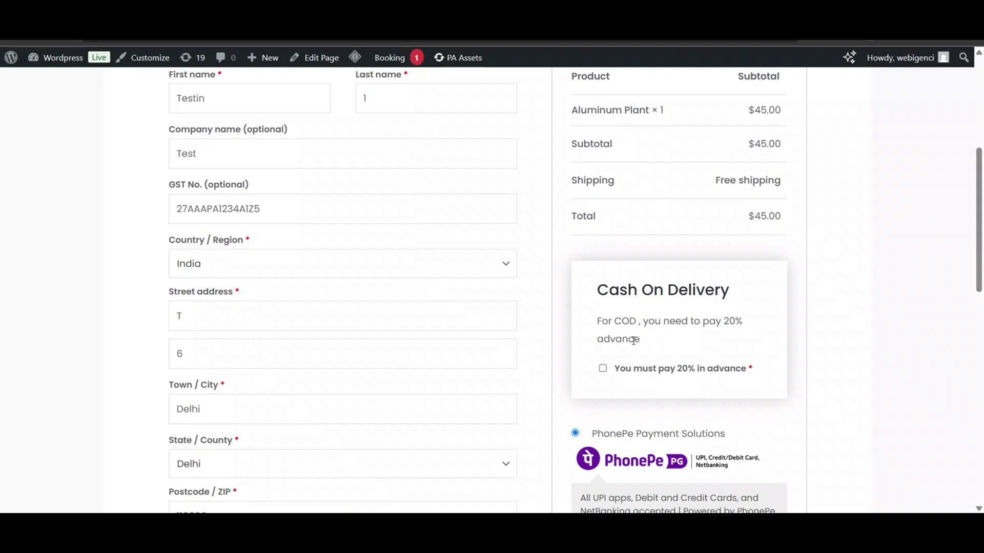
Step: Tick the 20% advance checkbox, cutting the checkout total from $45.00 to $8.55
left_click(602, 369)
left_click(603, 369)
left_click(603, 370)
Step: Try PhonePe, then settle on the Razorpay Credit Card/Debit Card/NetBanking payment option
scroll(764, 226, "down", 3)
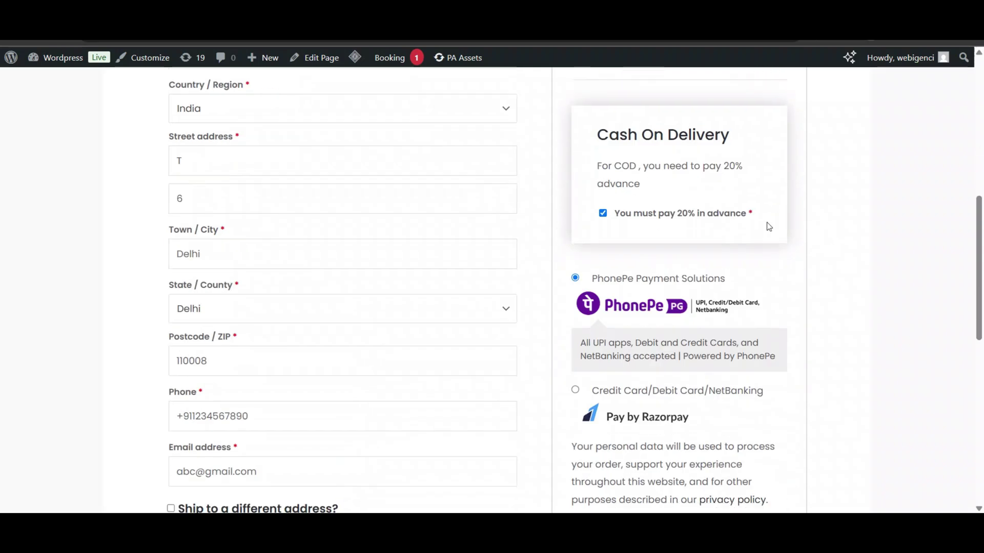
left_click(658, 391)
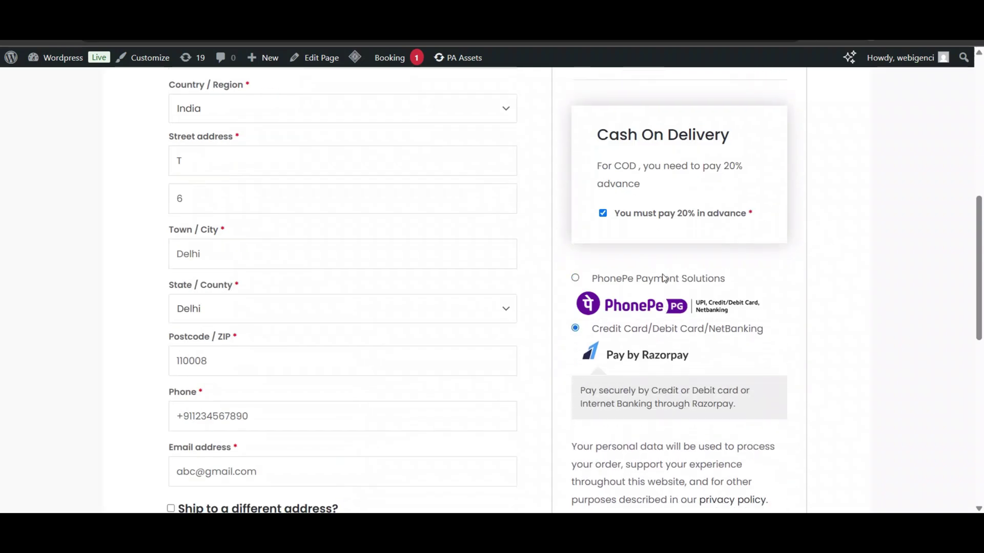
left_click(662, 279)
left_click(648, 390)
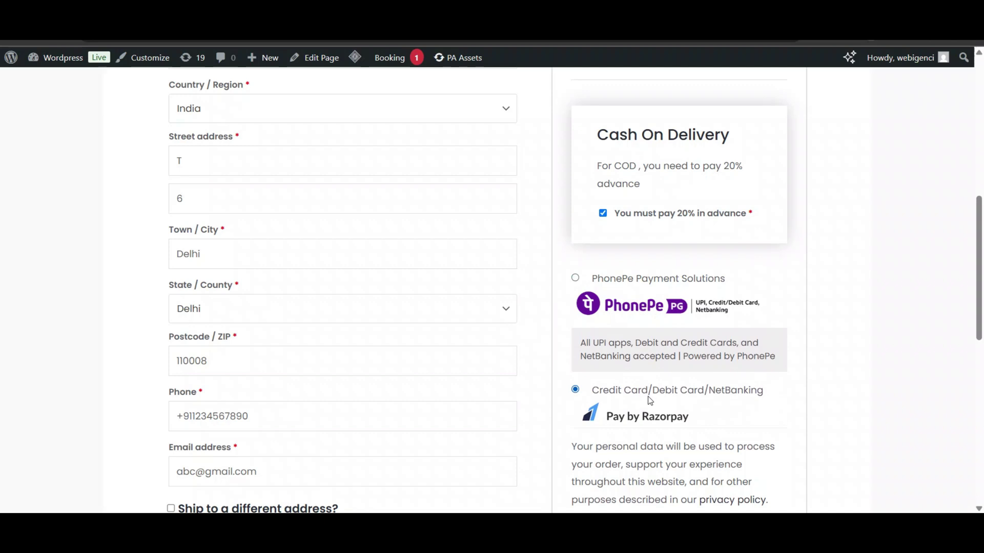
scroll(650, 400, "up", 3)
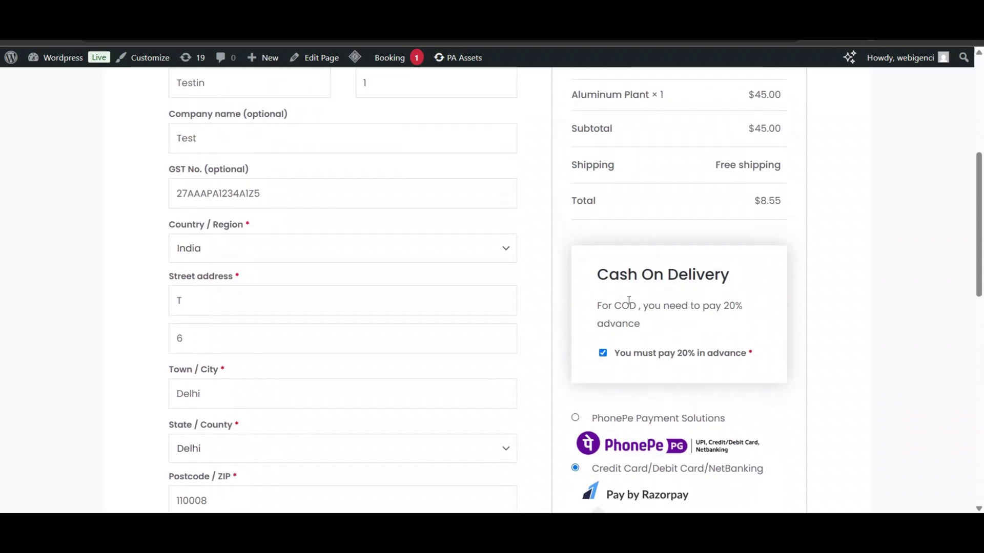
scroll(629, 304, "down", 2)
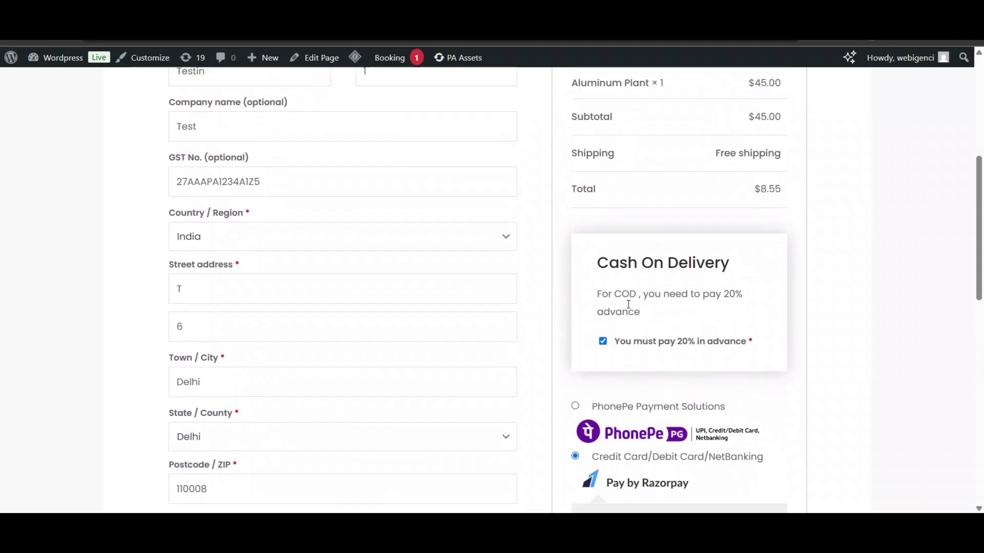
Step: Choose PhonePe, re-tick the 20% advance checkbox for an $8.55 total, and highlight the COD box text
left_click(642, 354)
left_click(602, 284)
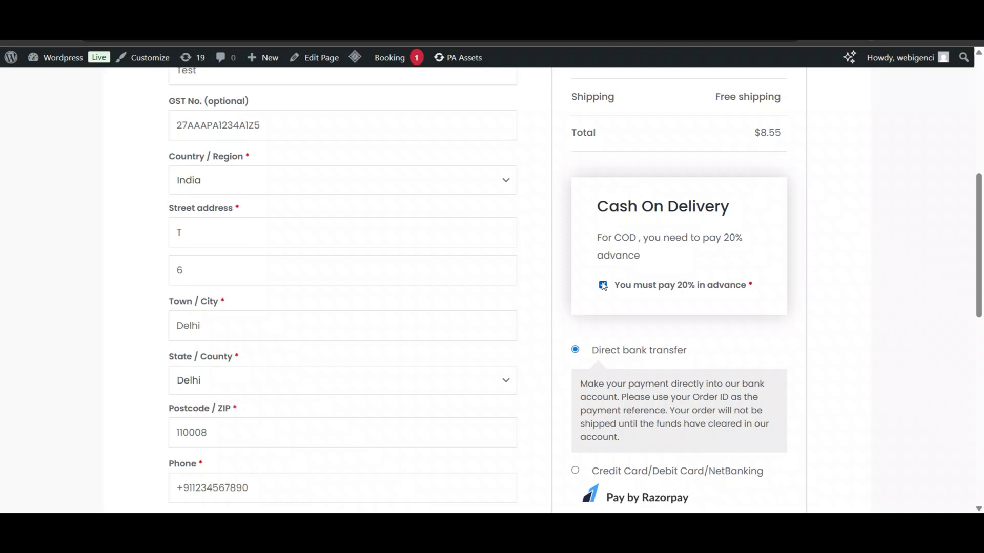
scroll(603, 285, "up", 1)
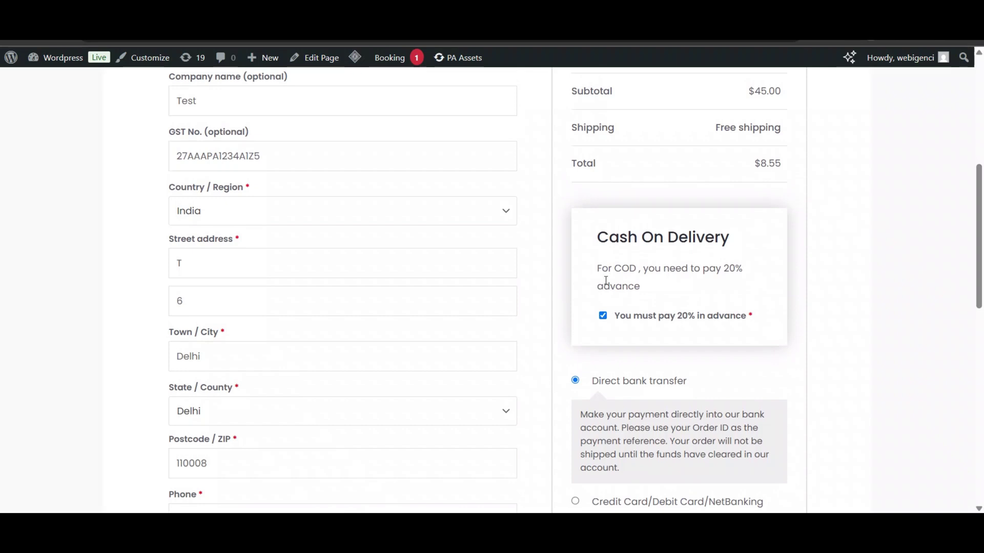
left_click_drag(593, 237, 757, 312)
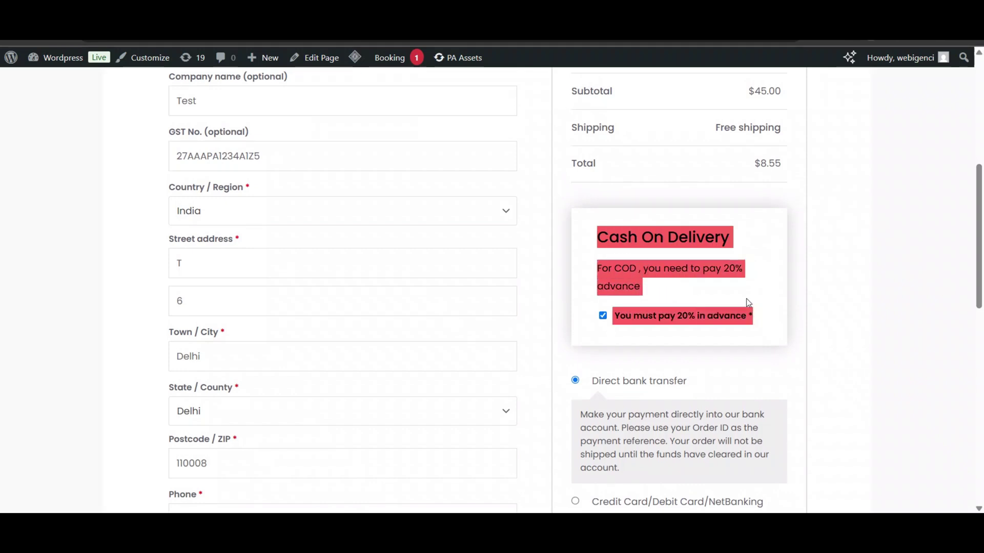